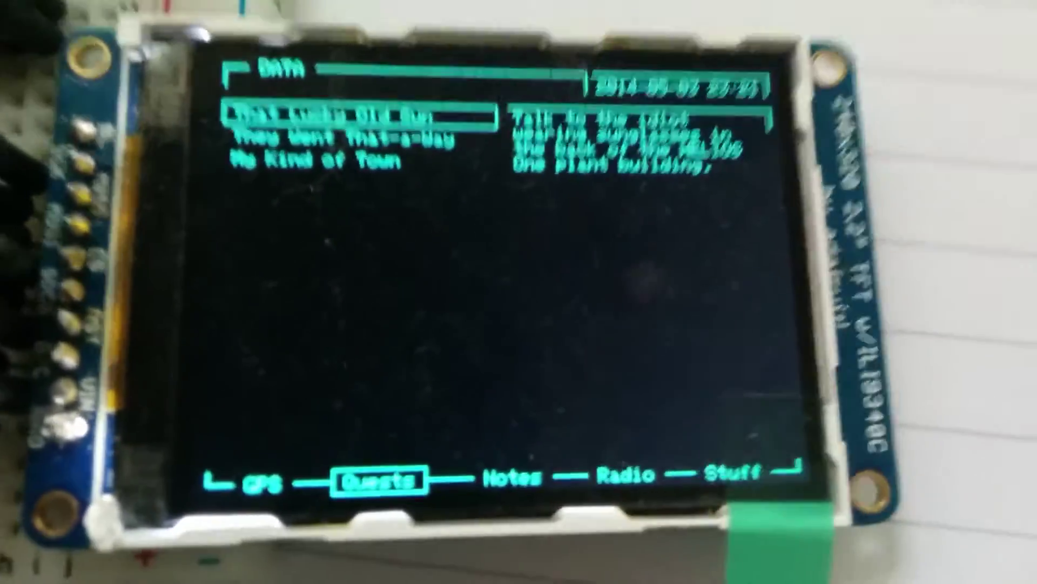
# Scroll the quest list past They Went That-a-Way to My Kind of Town, then move to Notes.
pyautogui.press('Down')
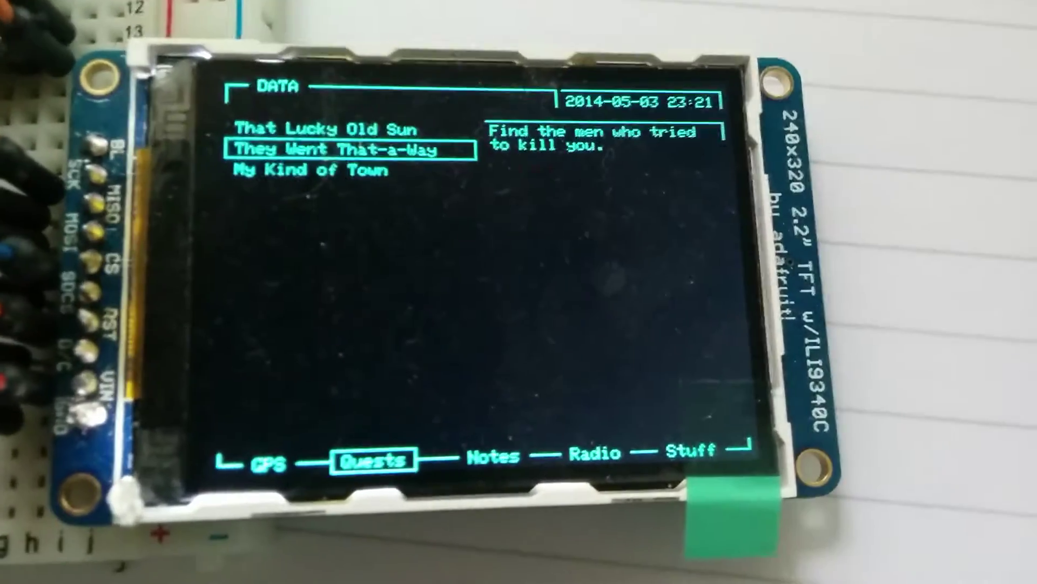
pyautogui.press('Down')
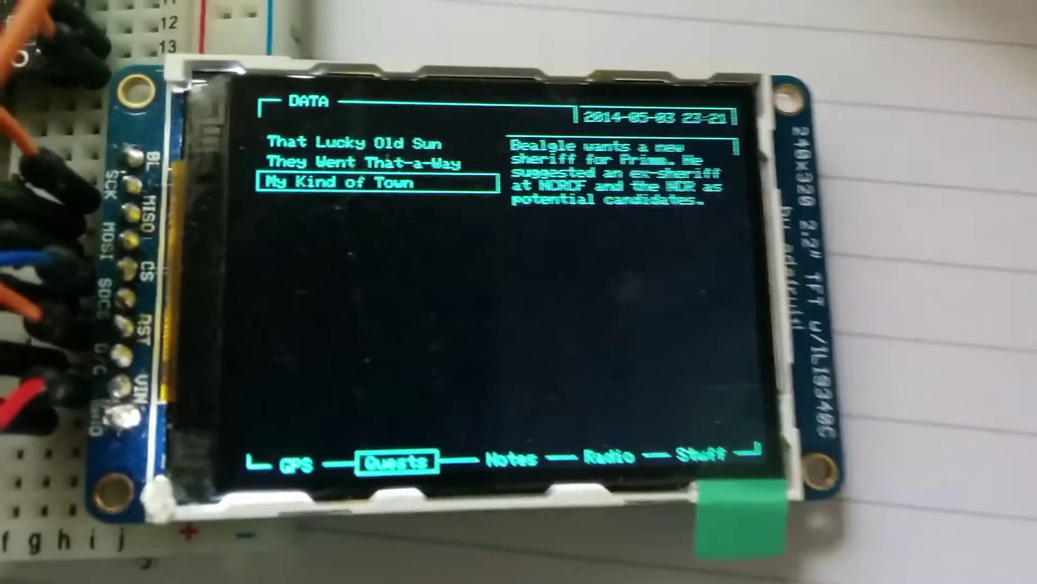
pyautogui.press('Right')
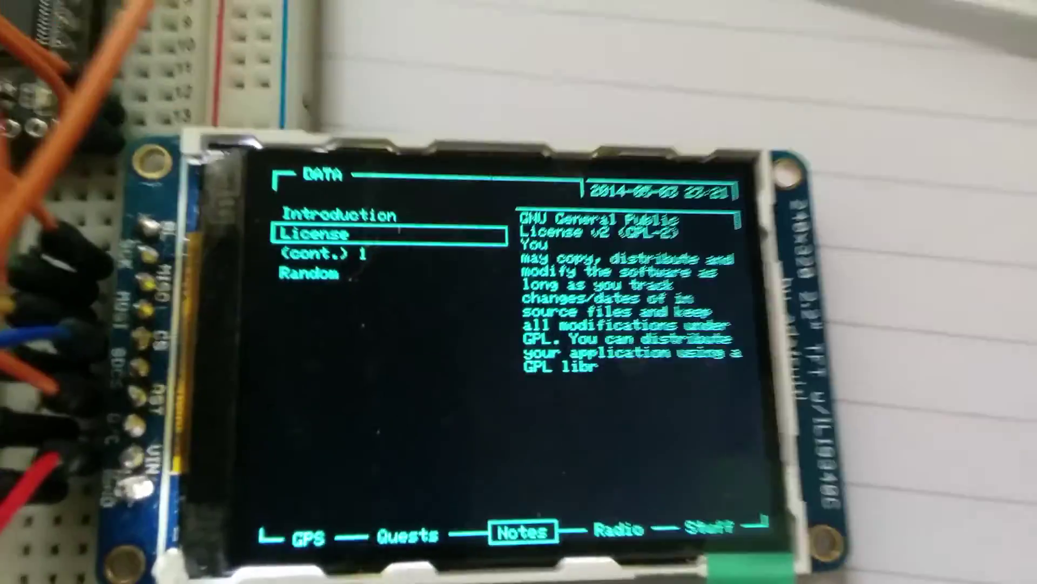
# Page past the License continuation note to the Random note reading 'Lorem ipsum.'.
pyautogui.press('Down')
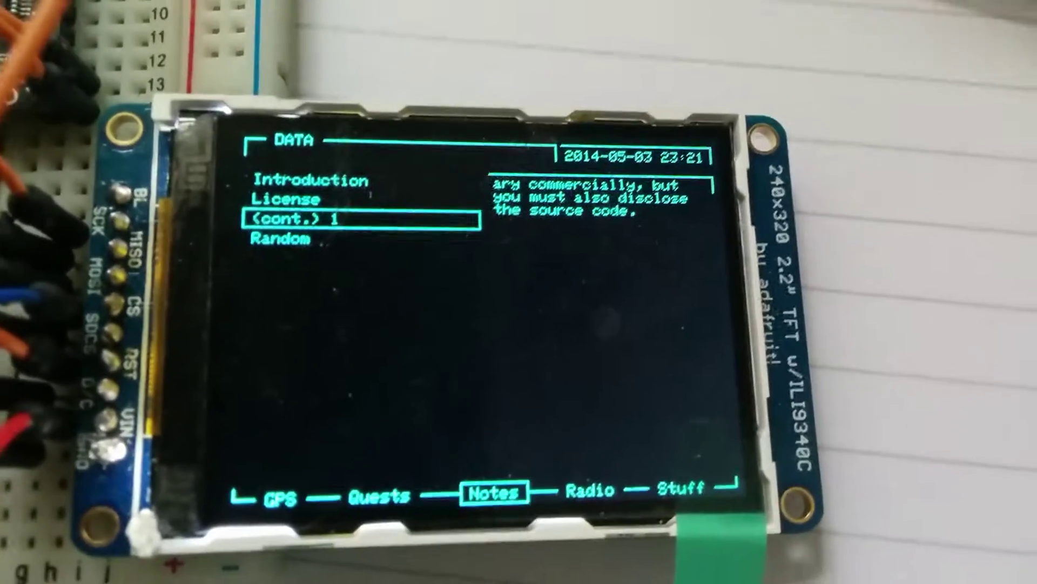
pyautogui.press('Down')
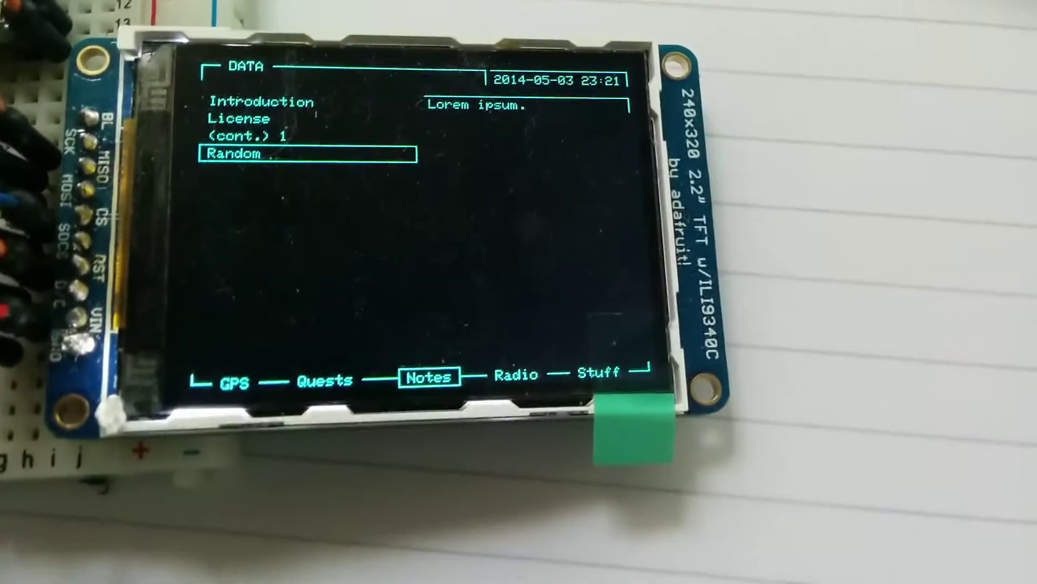
# Move from the DATA panel over to the APPS panel.
pyautogui.press('Right')
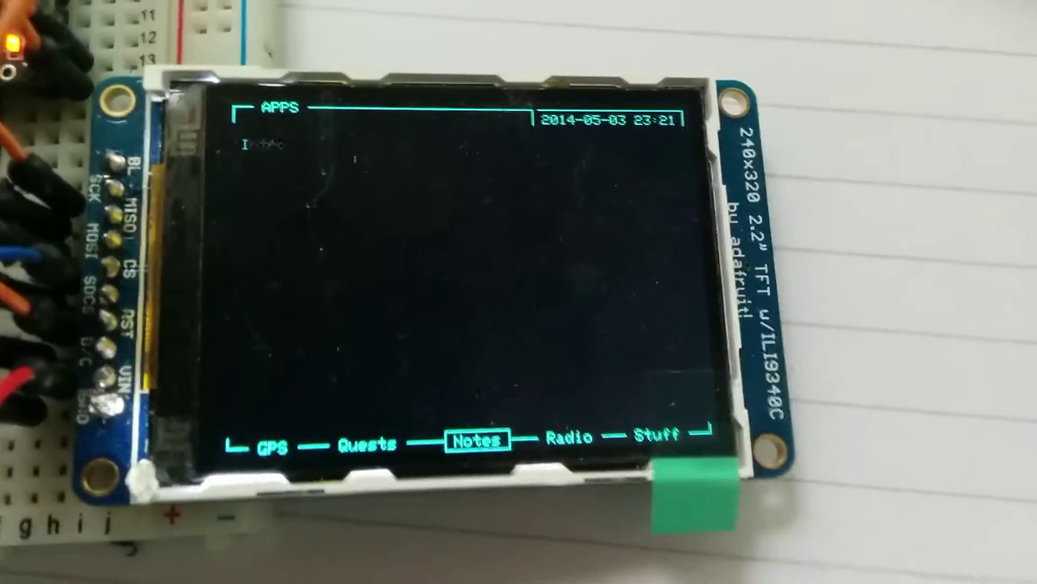